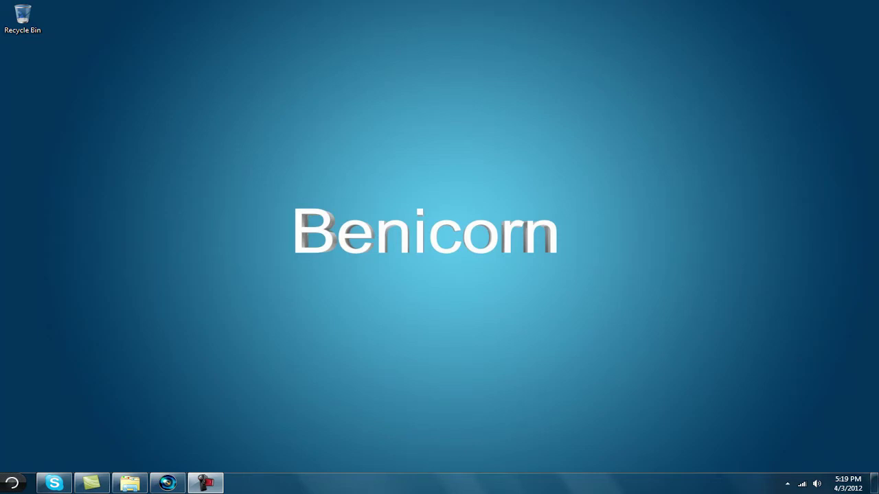
# Switch to Vegas Pro and add the "Sexy jumpshot noscope." video from the JOKER folder on drive E: to the start of the timeline
pyautogui.click(168, 484)
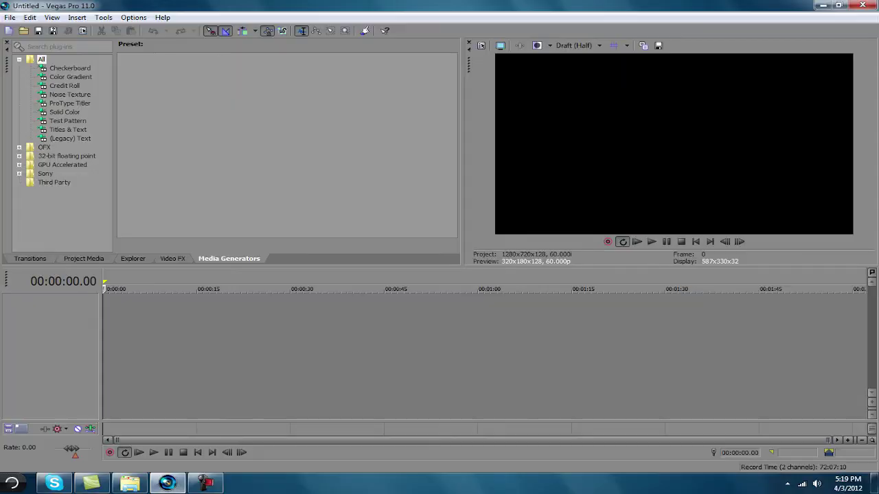
pyautogui.click(131, 483)
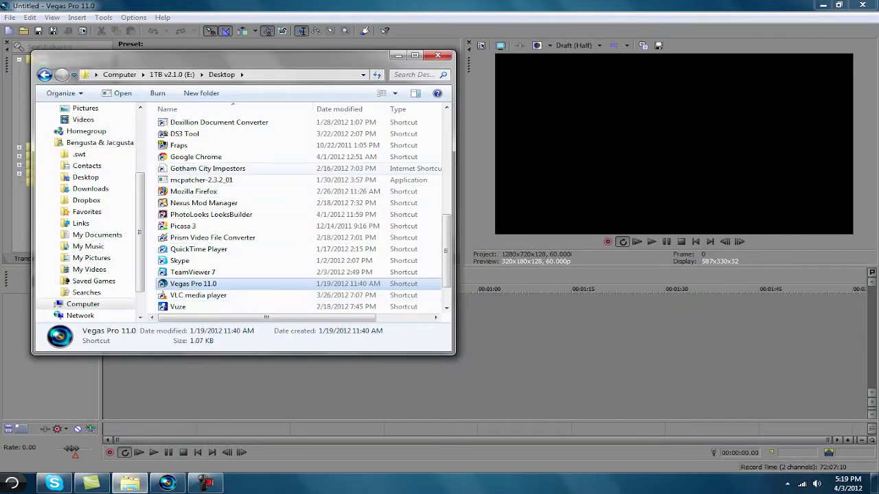
pyautogui.click(172, 74)
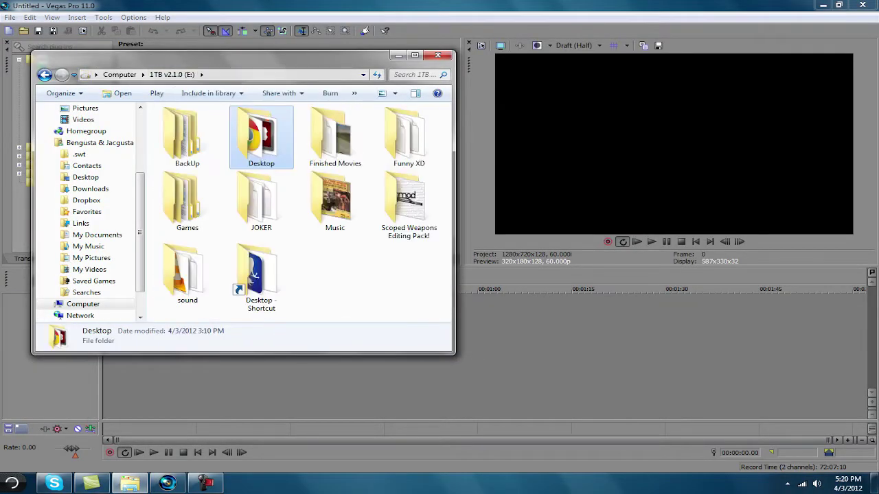
pyautogui.doubleClick(334, 135)
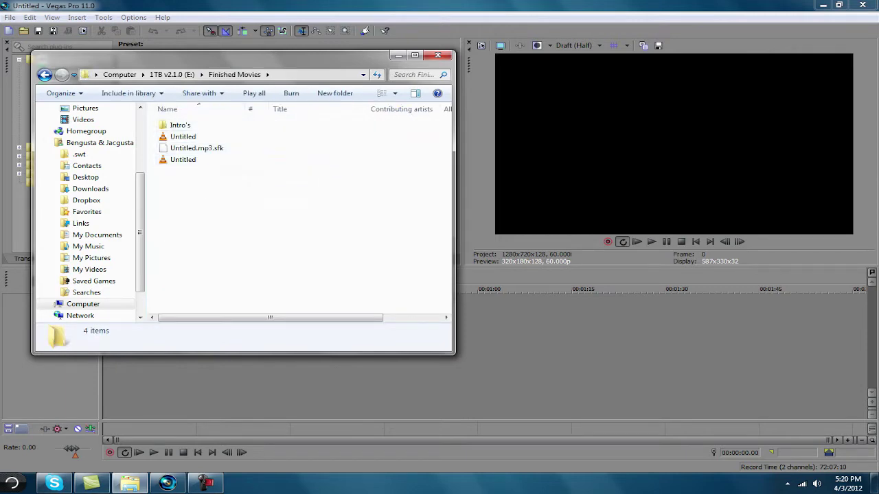
pyautogui.click(172, 75)
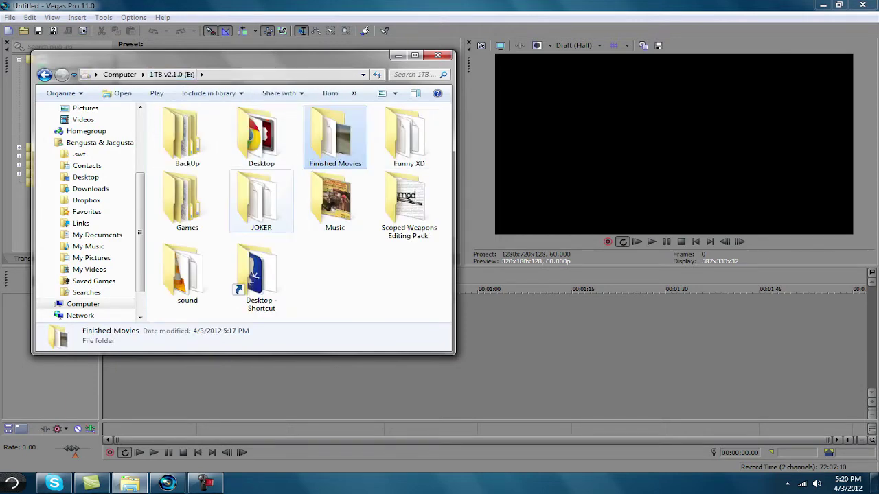
pyautogui.doubleClick(261, 200)
pyautogui.moveTo(334, 142); pyautogui.dragTo(140, 316)
pyautogui.click(398, 55)
# Turn off Maintain aspect ratio in the properties of the video clip on the timeline
pyautogui.rightClick(115, 311)
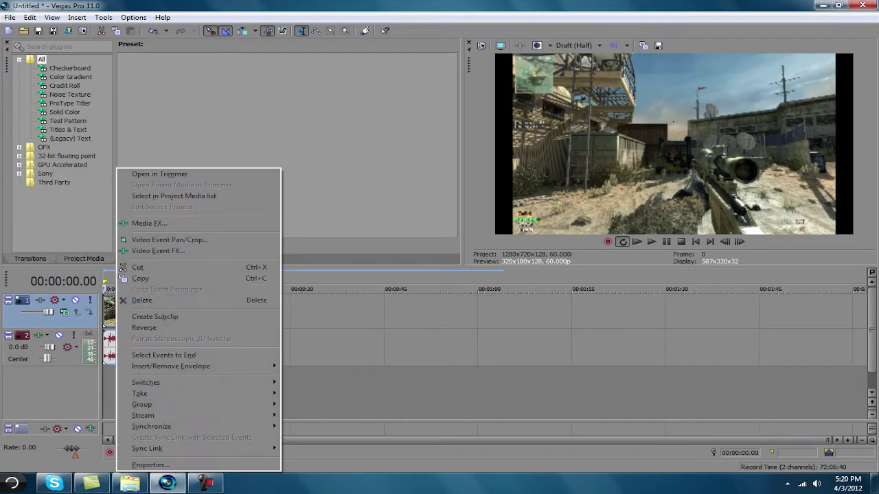
pyautogui.click(141, 300)
pyautogui.click(123, 312)
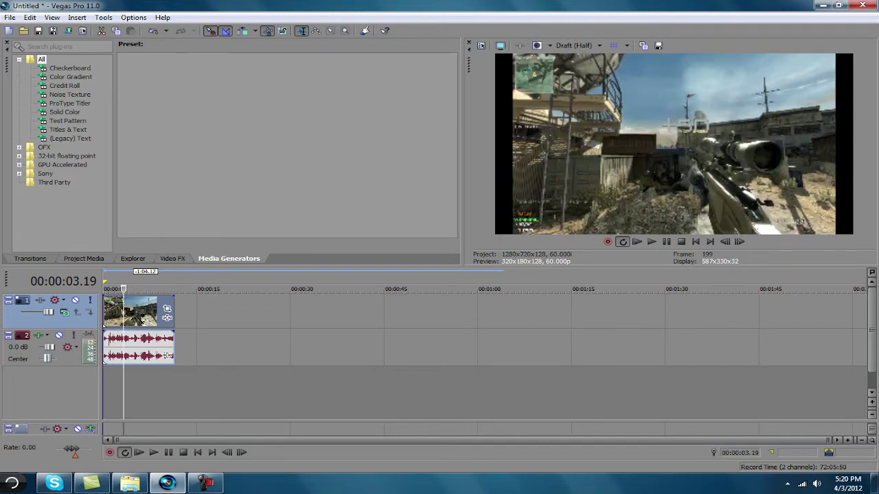
pyautogui.click(105, 313)
pyautogui.rightClick(134, 319)
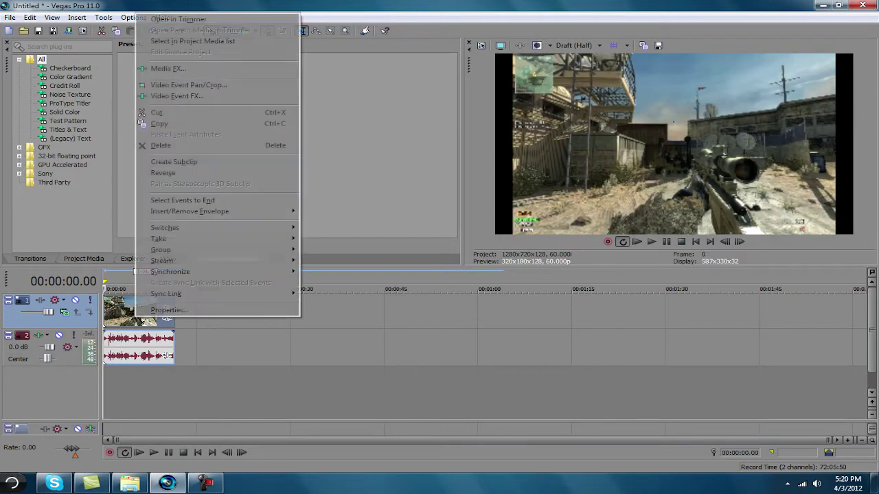
pyautogui.click(148, 311)
pyautogui.click(347, 151)
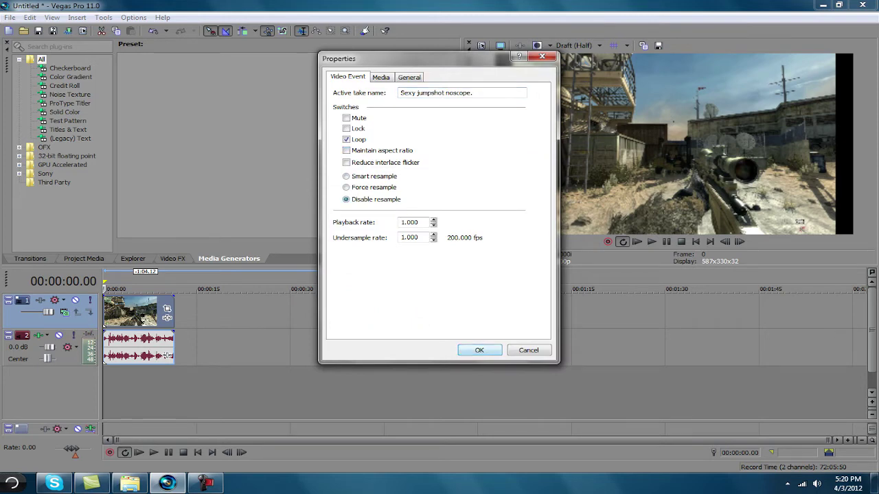
pyautogui.click(479, 351)
# Set the video clip's resampling mode to Smart resample in its event properties
pyautogui.rightClick(146, 311)
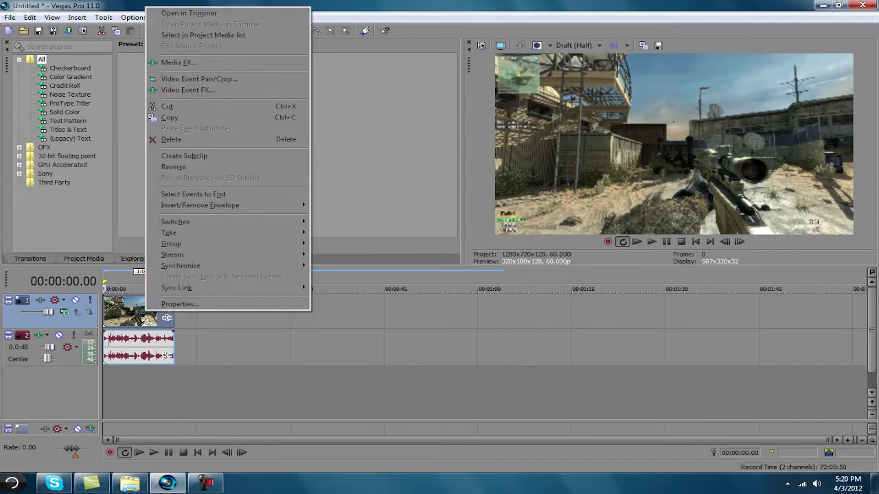
pyautogui.click(180, 304)
pyautogui.click(346, 176)
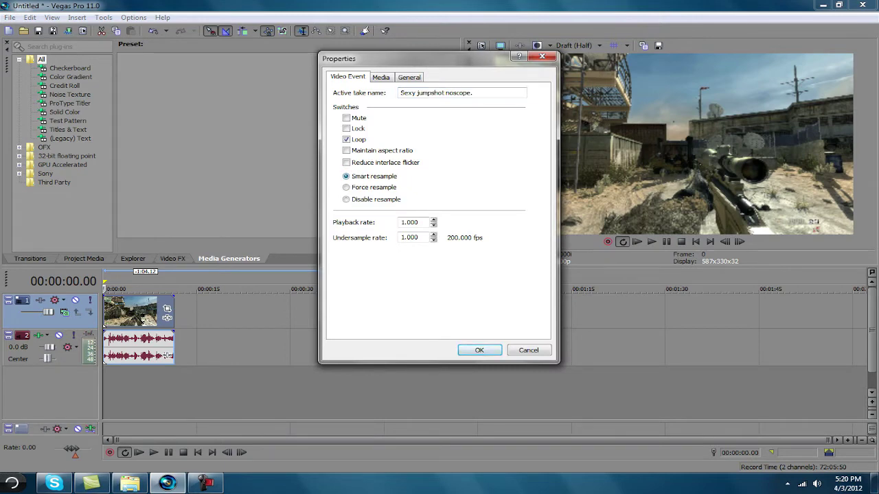
pyautogui.click(479, 350)
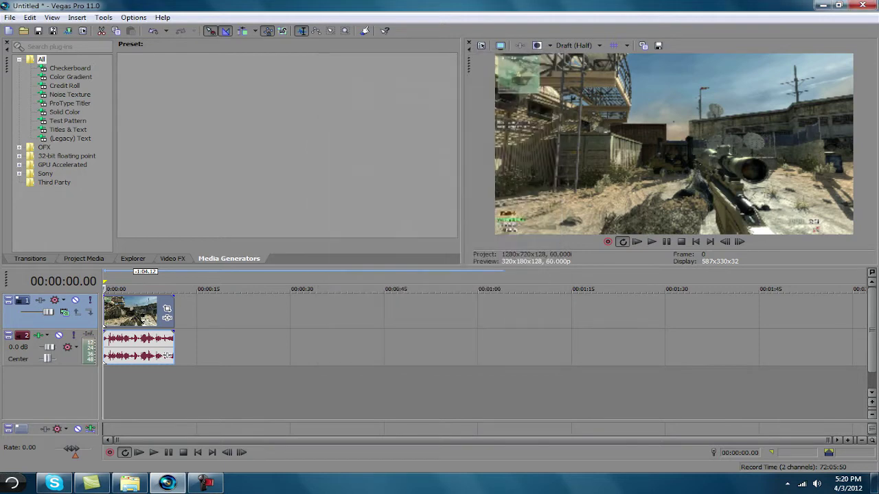
# Play the clip from the start of the timeline to check how it looks in the preview
pyautogui.click(122, 312)
pyautogui.click(145, 312)
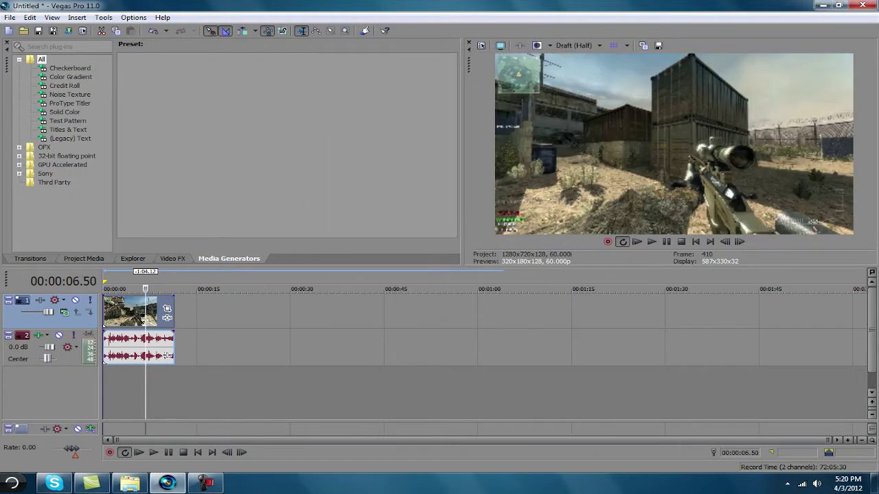
pyautogui.click(104, 312)
pyautogui.press('space')
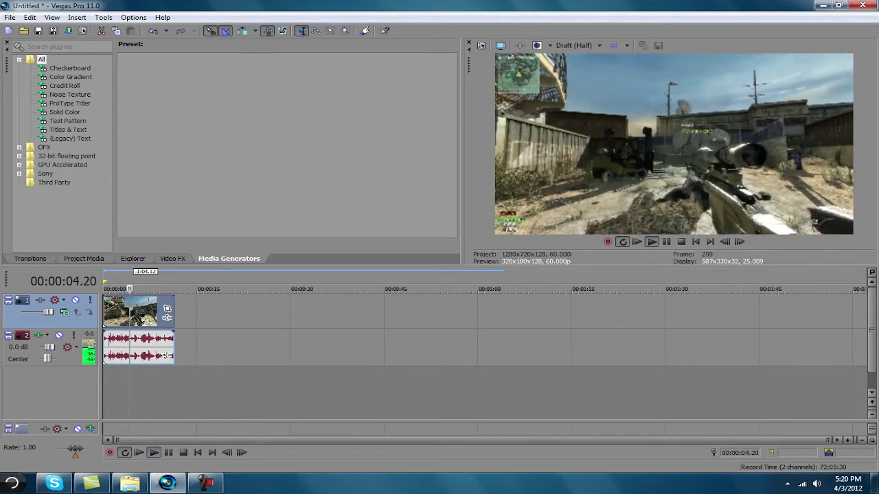
pyautogui.press('space')
# Delete the audio track beneath the video track, leaving only the video on the timeline
pyautogui.click(62, 354)
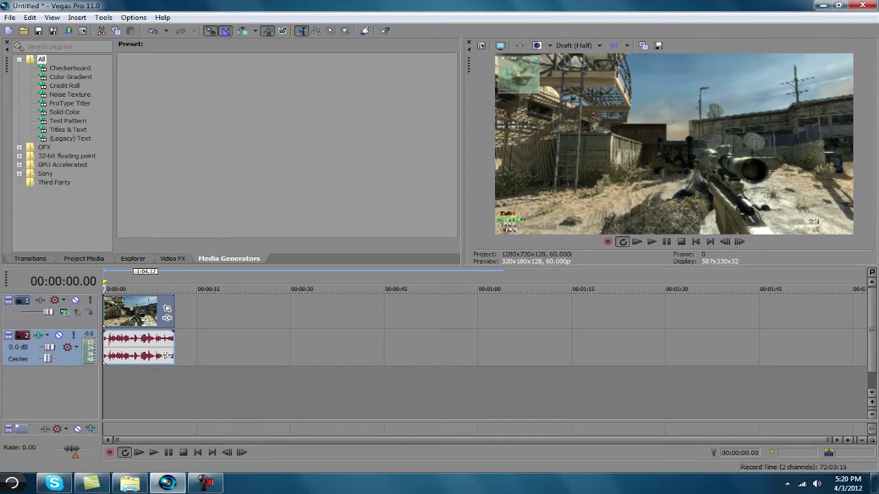
pyautogui.press('Delete')
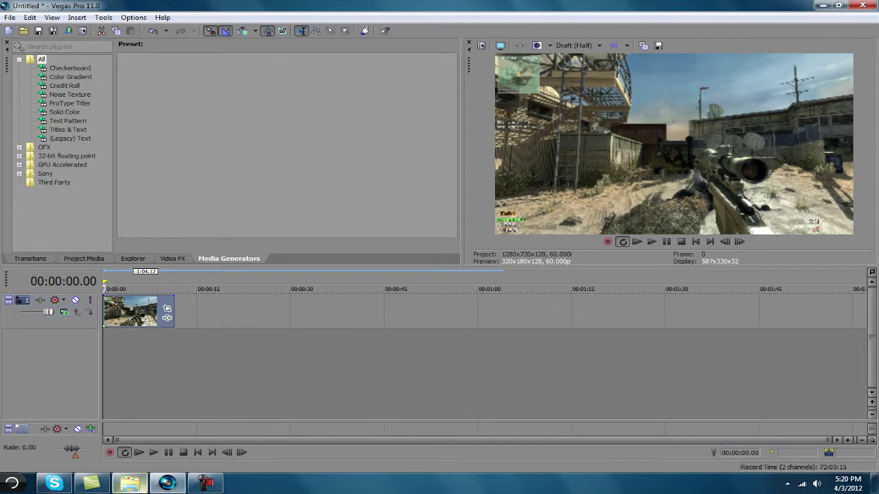
# Bring up the JOKER folder window, move it clear of the timeline clip and minimize it
pyautogui.moveTo(130, 484)
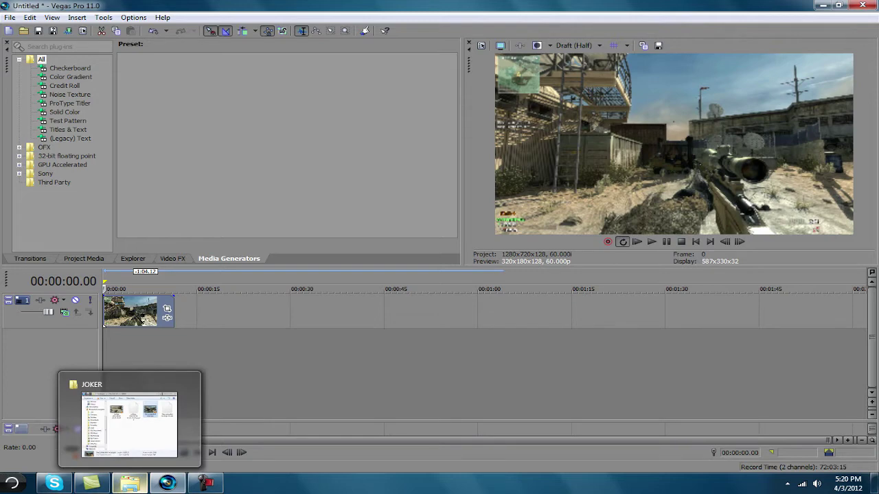
pyautogui.click(130, 484)
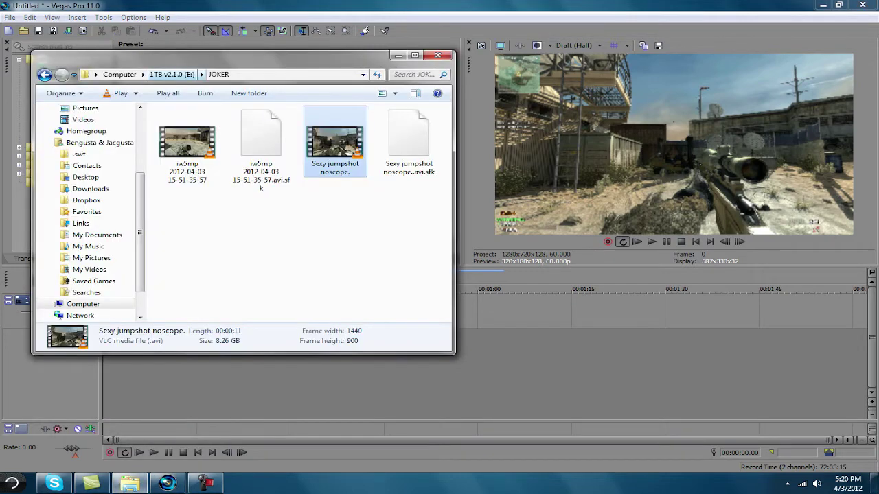
pyautogui.moveTo(227, 57); pyautogui.dragTo(600, 67)
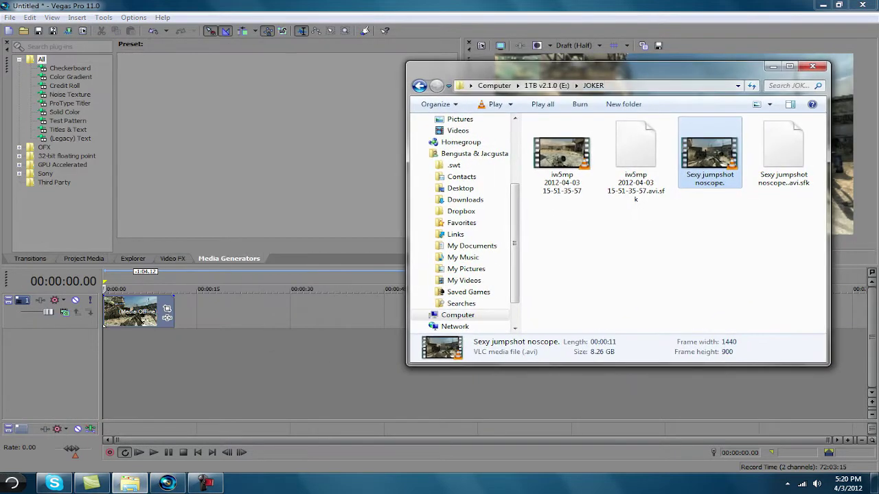
pyautogui.click(772, 66)
# Place a marker labelled Benicorn at 00:00:03.04, on the frame where the rifle fires
pyautogui.scroll(6, 167, 313)
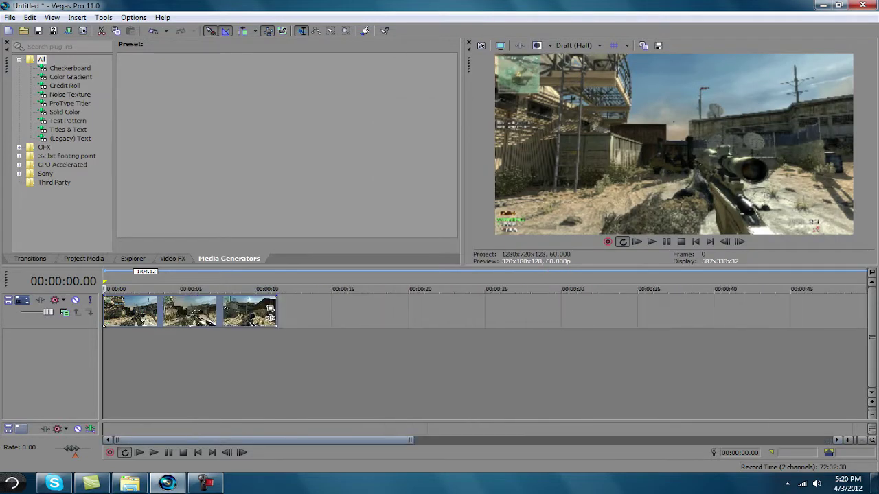
pyautogui.click(221, 313)
pyautogui.press('Left')
pyautogui.press('Left')
pyautogui.press('Left')
pyautogui.press('Left')
pyautogui.press('Left')
pyautogui.press('Left')
pyautogui.press('Left')
pyautogui.press('Left')
pyautogui.press('Left')
pyautogui.press('Left')
pyautogui.press('Left')
pyautogui.press('Left')
pyautogui.press('Left')
pyautogui.press('Left')
pyautogui.press('Left')
pyautogui.press('Left')
pyautogui.press('Left')
pyautogui.press('Left')
pyautogui.press('Left')
pyautogui.press('Left')
pyautogui.press('Left')
pyautogui.press('Left')
pyautogui.press('Left')
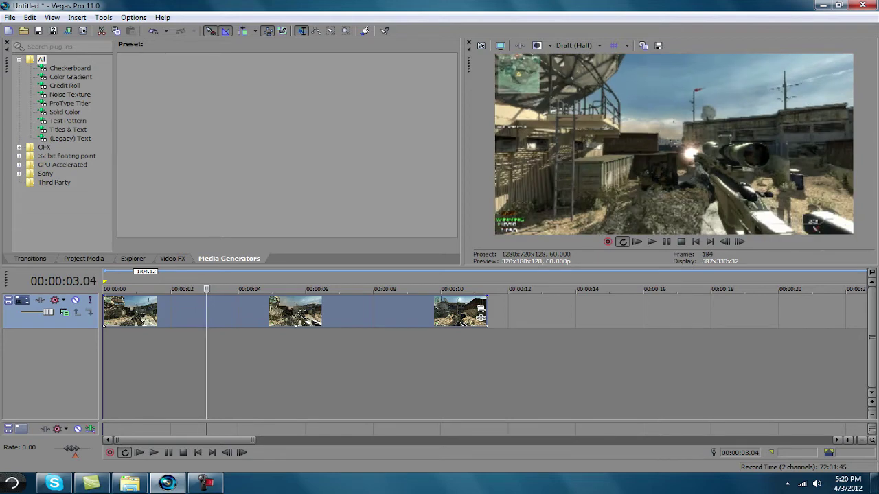
pyautogui.press('Right')
pyautogui.press('m')
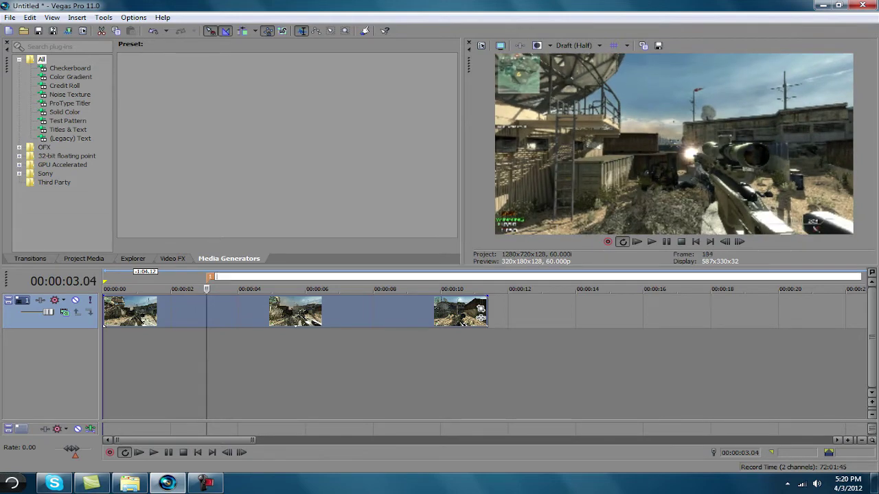
pyautogui.press('Return')
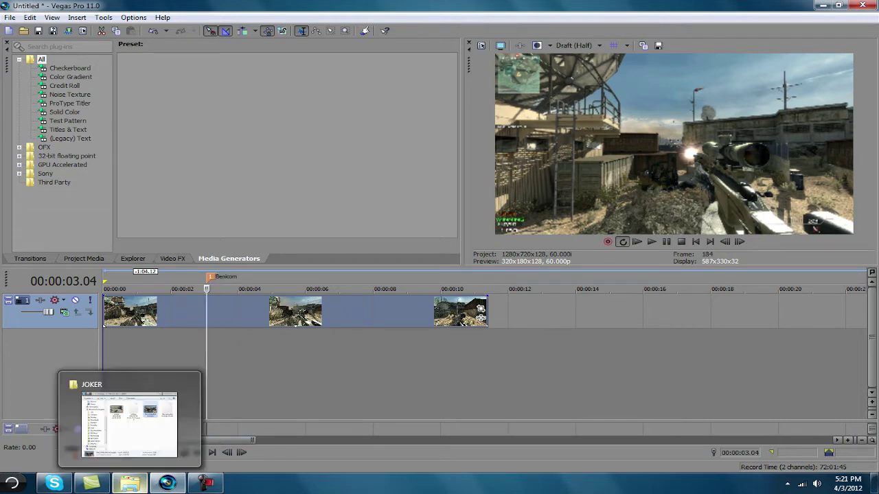
# Switch to the folder window and open the Music folder on drive E:
pyautogui.click(130, 484)
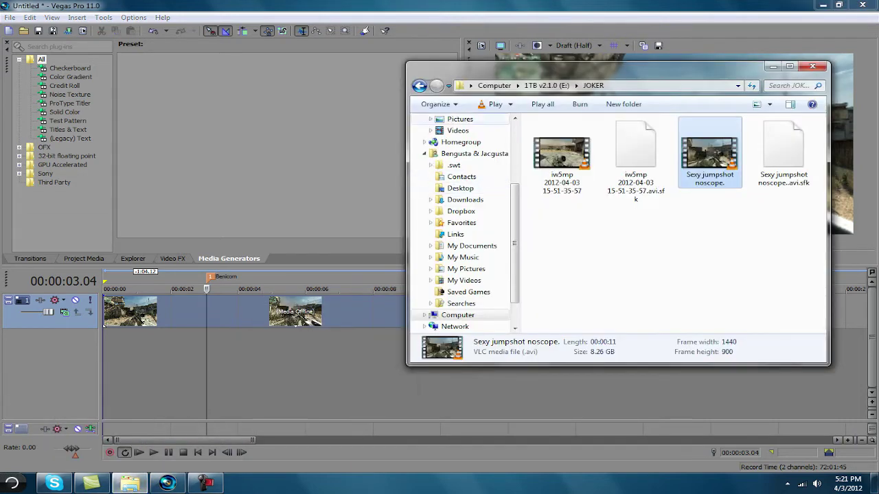
pyautogui.click(546, 85)
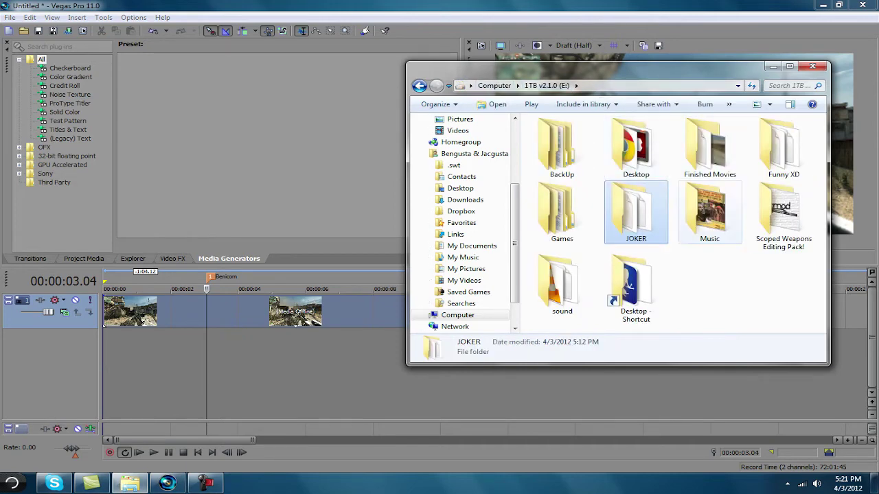
pyautogui.doubleClick(709, 213)
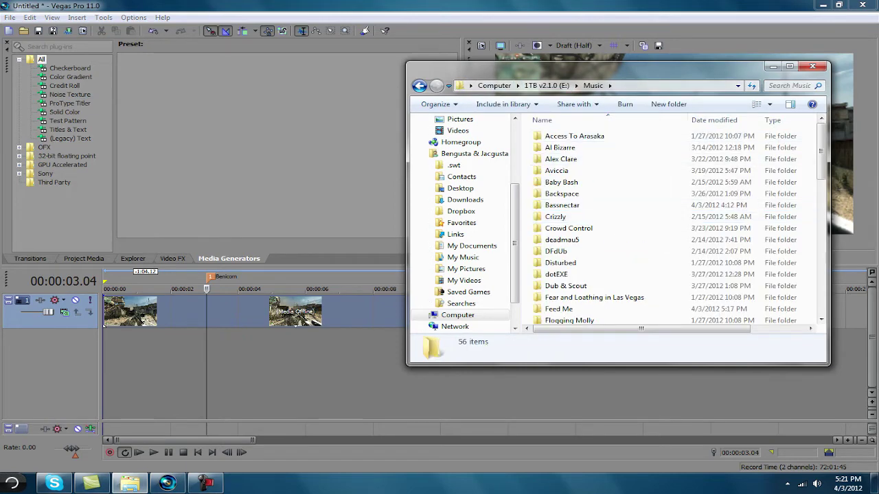
# Look through the artist folders in the Music folder for a song to use
pyautogui.scroll(-13, 607, 227)
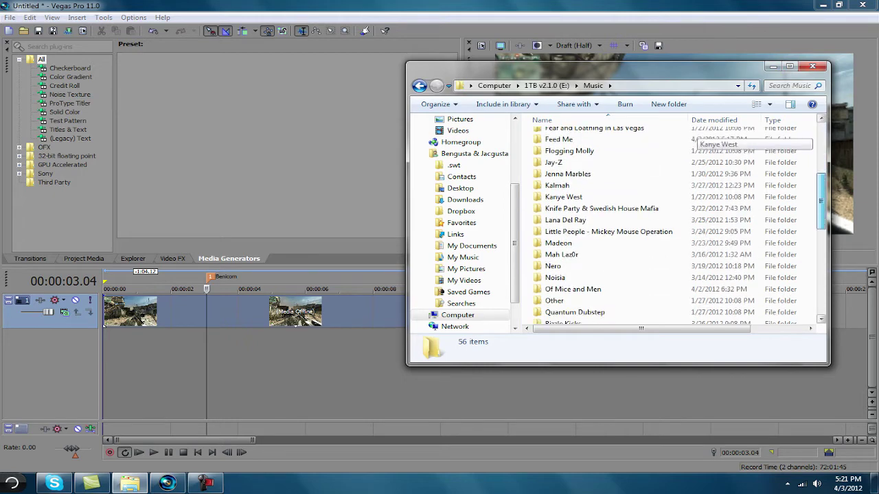
pyautogui.scroll(2, 686, 141)
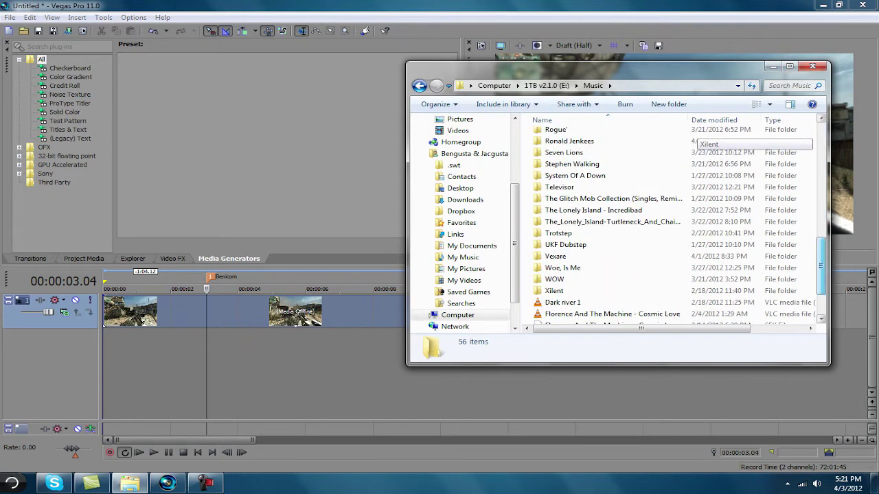
pyautogui.scroll(3, 693, 139)
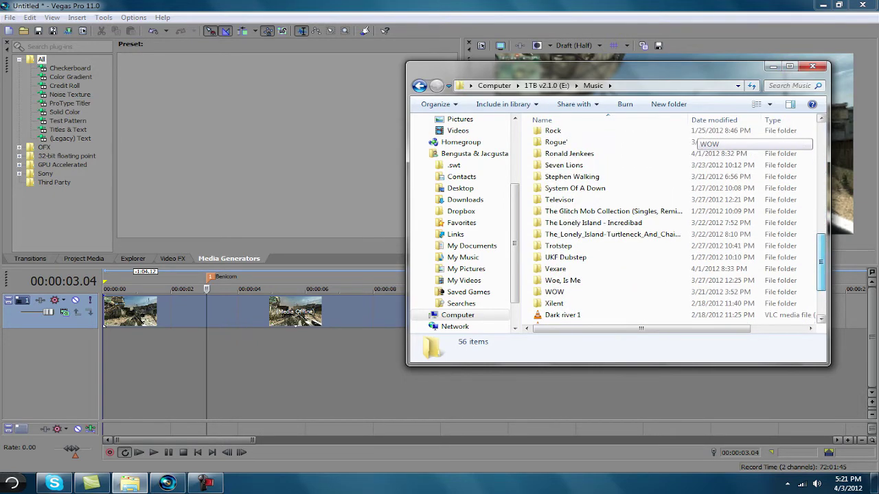
pyautogui.scroll(3, 694, 140)
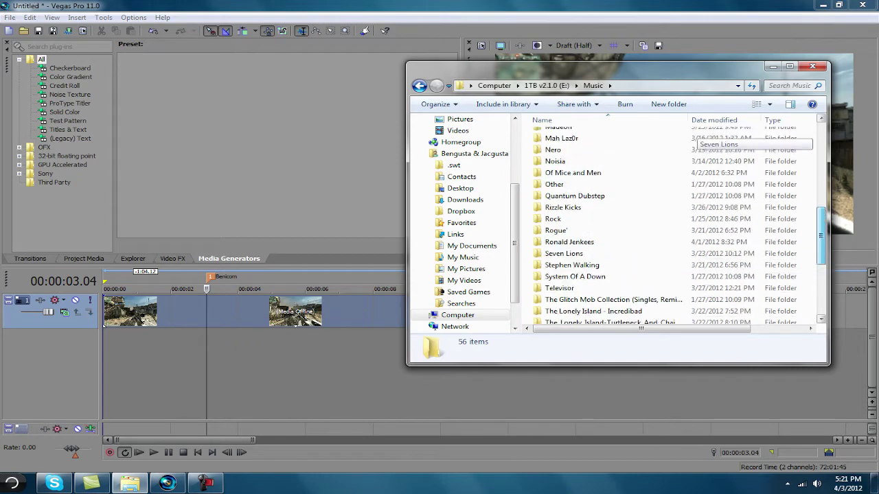
pyautogui.scroll(2, 693, 141)
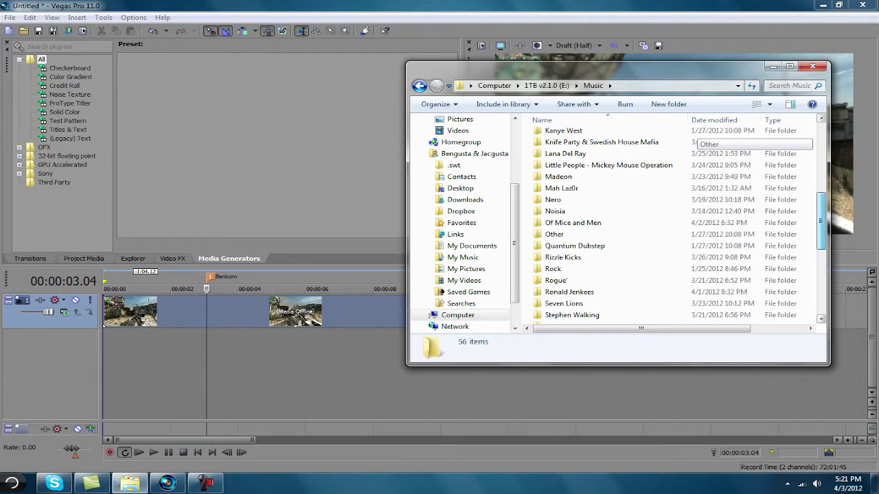
pyautogui.scroll(3, 693, 141)
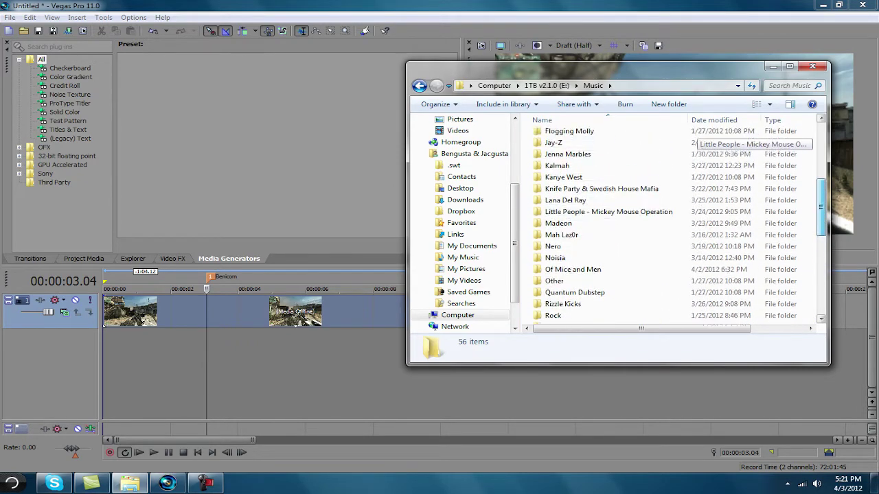
pyautogui.scroll(1, 694, 140)
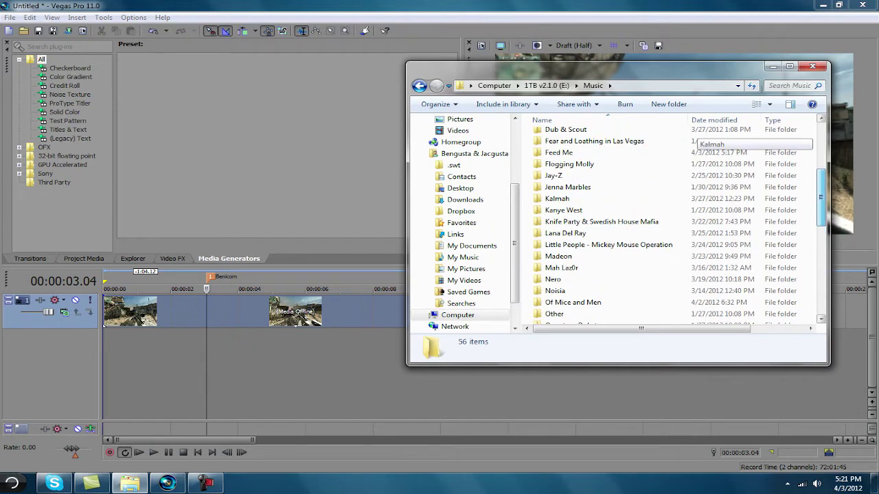
pyautogui.scroll(1, 694, 141)
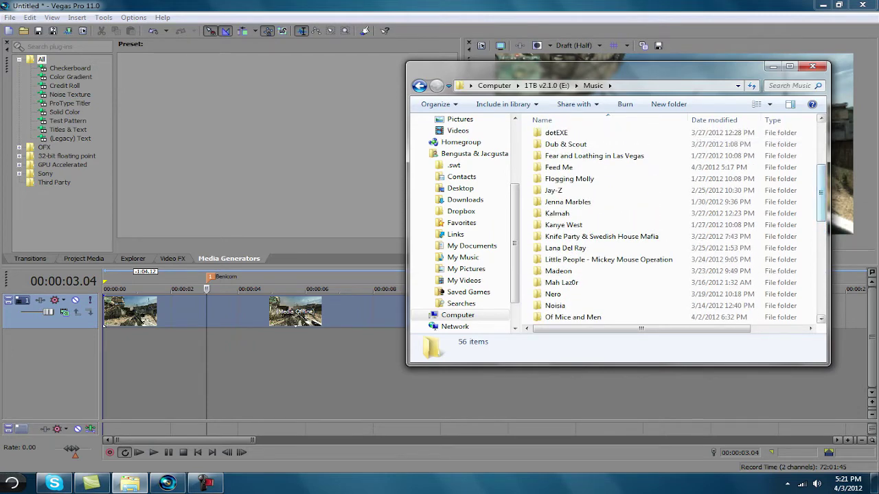
pyautogui.scroll(4, 693, 141)
pyautogui.scroll(-1, 694, 140)
pyautogui.scroll(1, 693, 145)
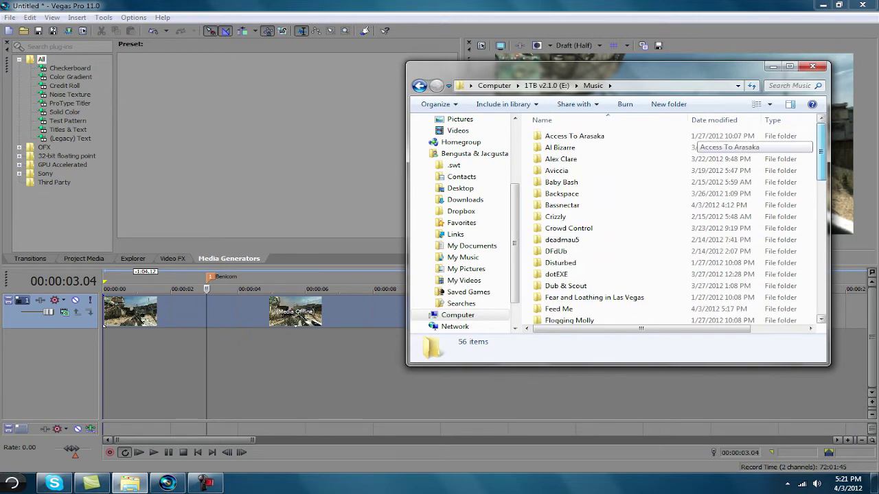
# Open one of the music folders and place a song from it beneath the video at the start of the timeline
pyautogui.scroll(-13, 693, 143)
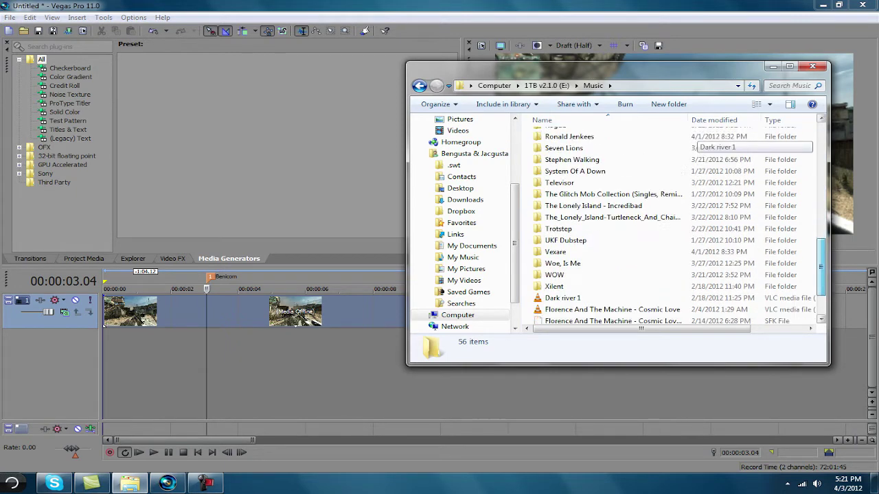
pyautogui.doubleClick(570, 249)
pyautogui.moveTo(566, 136); pyautogui.dragTo(106, 343)
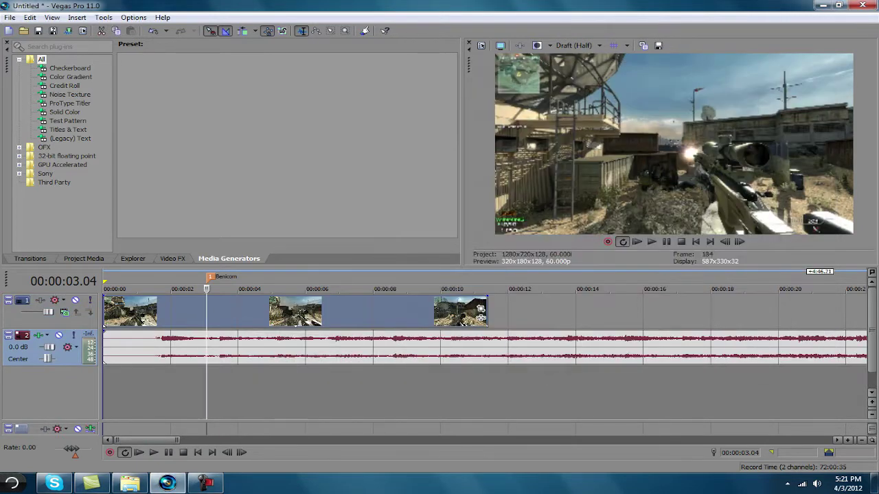
# Cut away the part of the song before 00:01:19.53 and move the remaining piece to the start of the timeline
pyautogui.scroll(-5, 139, 316)
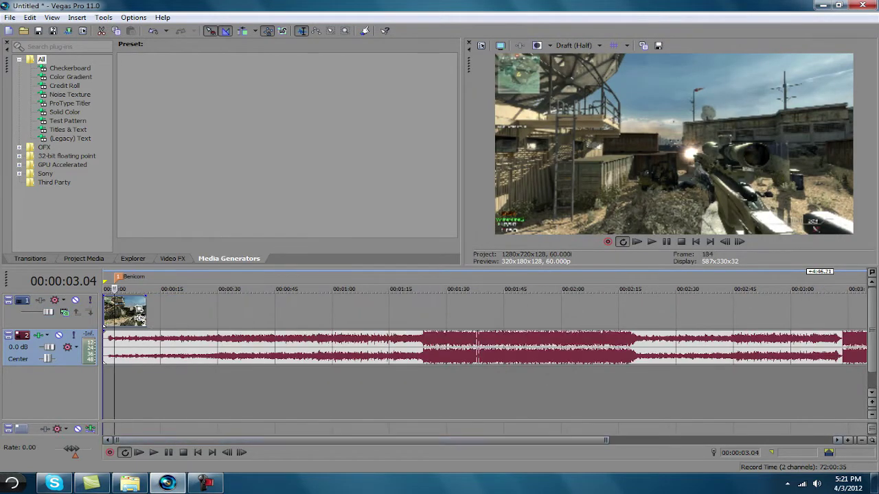
pyautogui.click(424, 347)
pyautogui.press('space')
pyautogui.press('space')
pyautogui.click(408, 348)
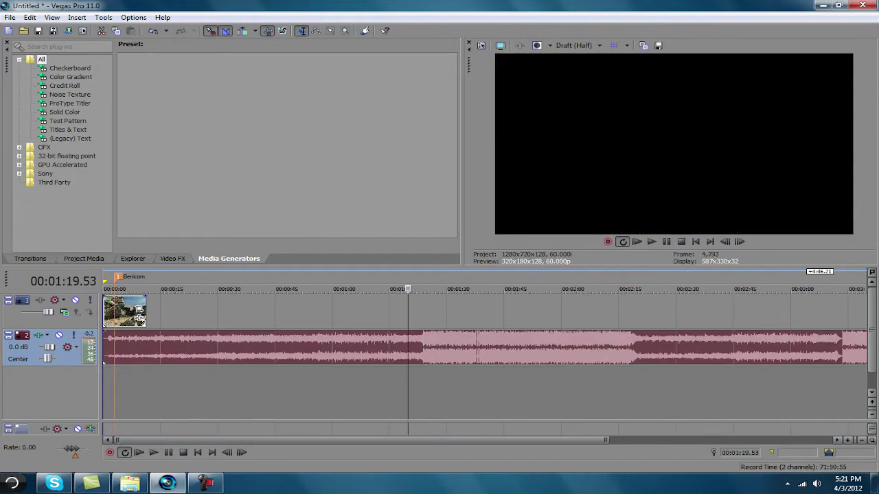
pyautogui.press('s')
pyautogui.click(364, 348)
pyautogui.press('Delete')
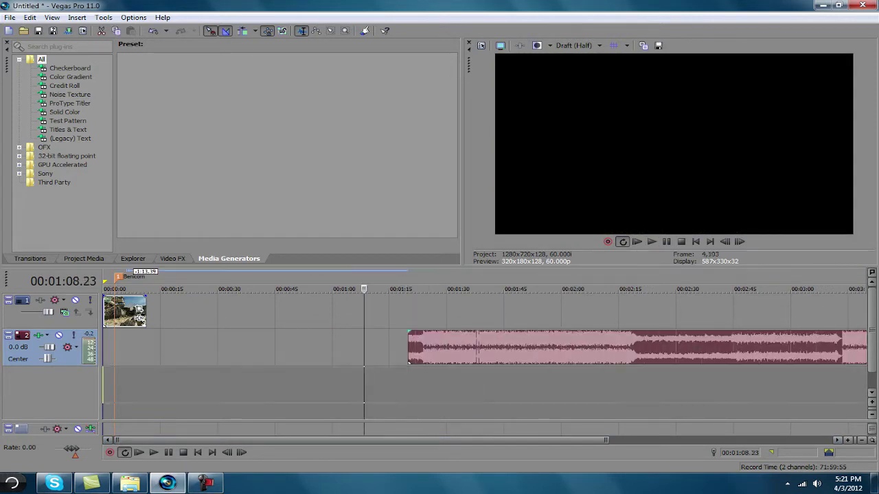
pyautogui.moveTo(415, 347); pyautogui.dragTo(110, 347)
pyautogui.scroll(10, 141, 317)
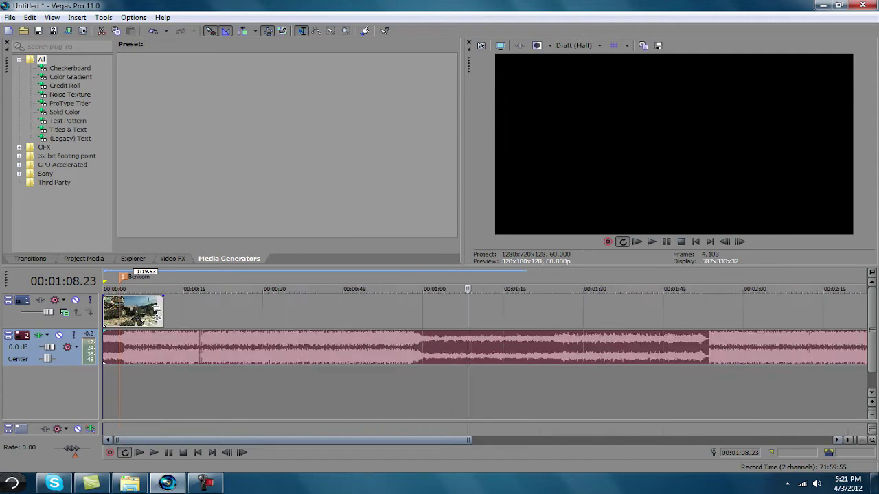
# Find the music's drop at 00:00:04.06 and trim the clip's start so the drop lands on the Benicorn marker
pyautogui.click(225, 347)
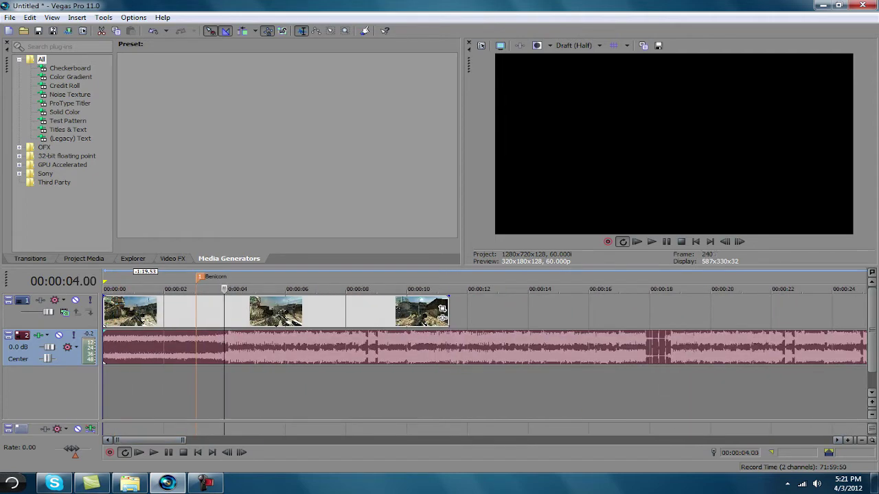
pyautogui.doubleClick(224, 348)
pyautogui.click(224, 347)
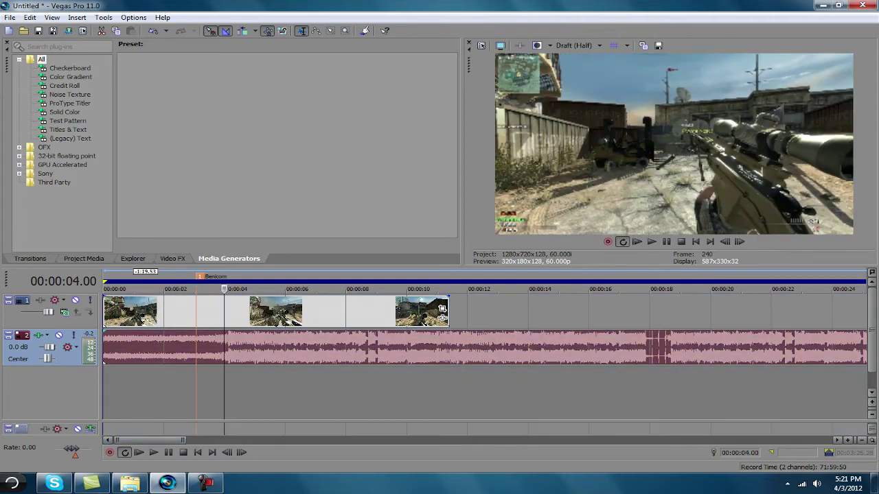
pyautogui.press('Right')
pyautogui.press('Right')
pyautogui.press('Right')
pyautogui.press('Right')
pyautogui.press('Right')
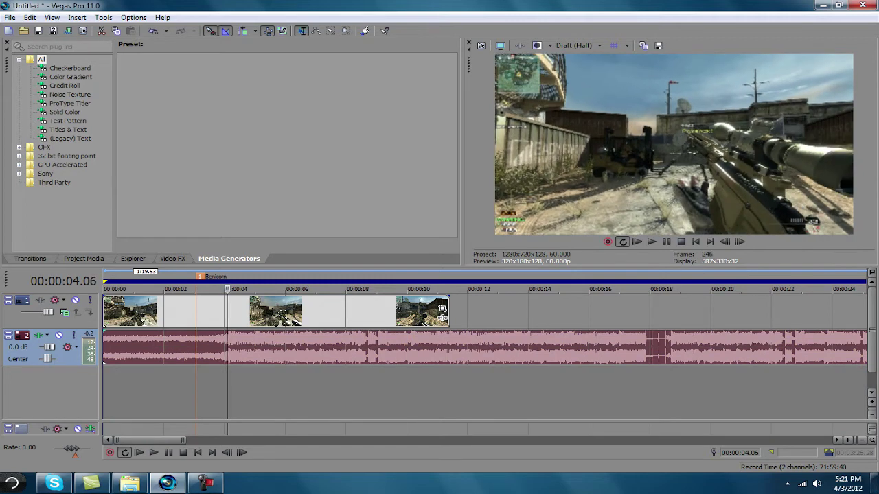
pyautogui.moveTo(103, 348); pyautogui.dragTo(132, 347)
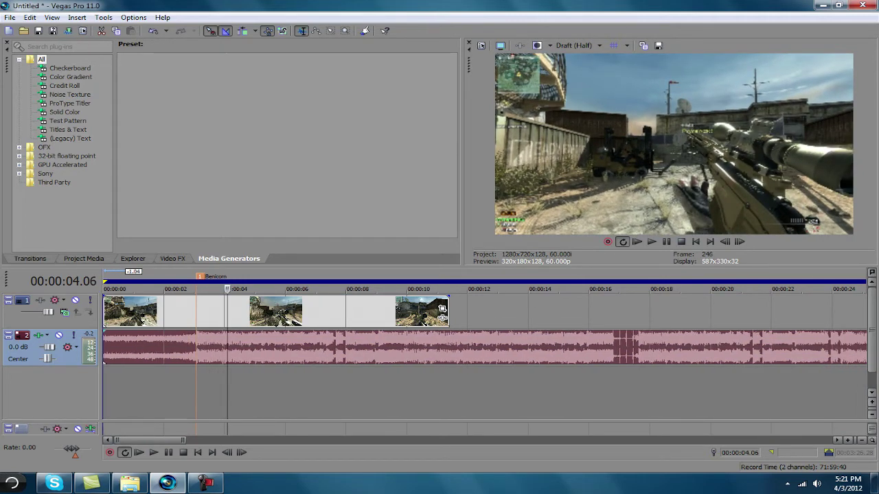
# Play the timeline from just before the Benicorn marker to check the shot against the drop
pyautogui.click(196, 347)
pyautogui.click(184, 347)
pyautogui.press('space')
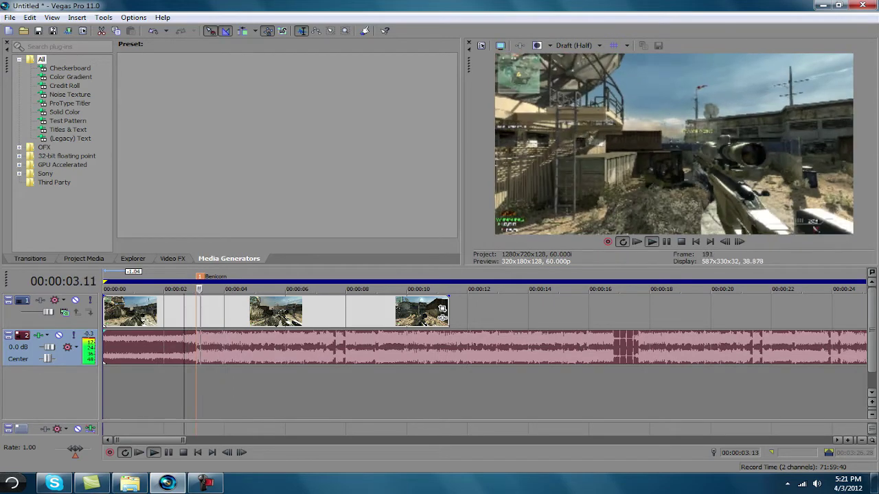
pyautogui.press('space')
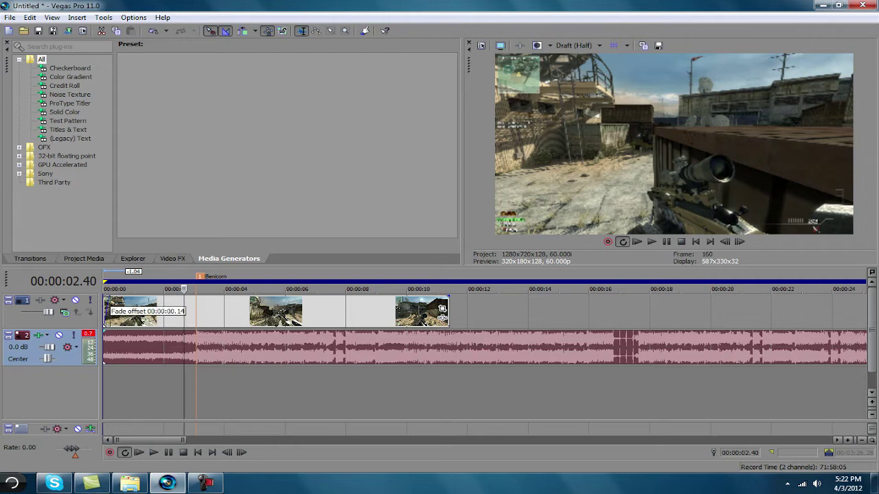
# Add short fade-ins to the video and music clips and a fade-out at the end of the video
pyautogui.moveTo(104, 332); pyautogui.dragTo(122, 333)
pyautogui.moveTo(448, 297); pyautogui.dragTo(420, 309)
# Cut off the music shortly after the video clip ends and give its end a 00:00:02.39 fade-out
pyautogui.click(471, 313)
pyautogui.click(484, 312)
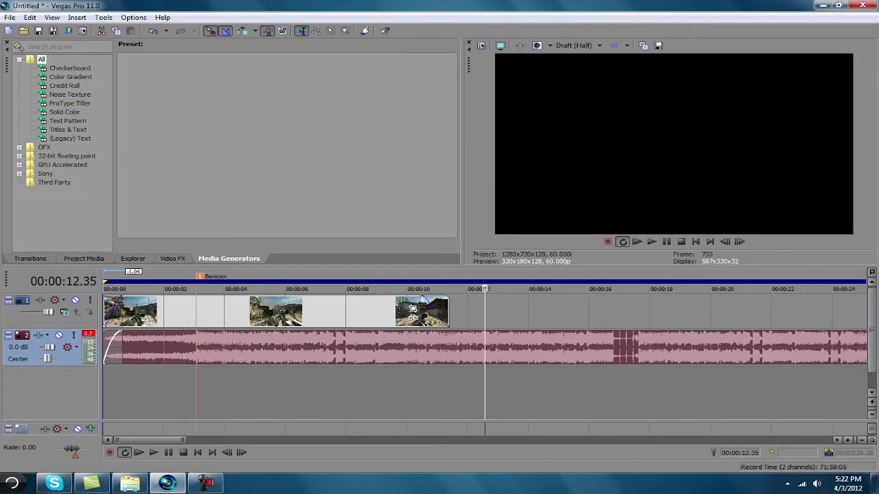
pyautogui.press('s')
pyautogui.press('Delete')
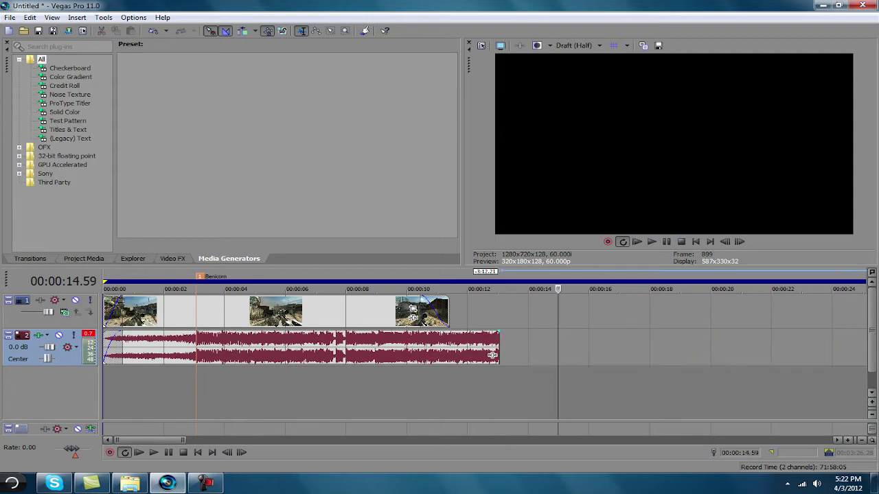
pyautogui.moveTo(492, 355); pyautogui.dragTo(413, 354)
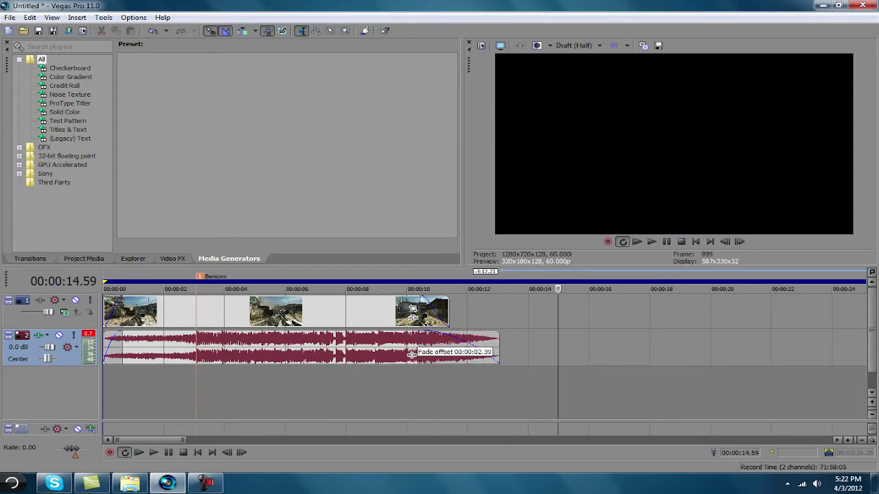
# Play back the edit to review the fades and the section around the Benicorn marker
pyautogui.press('space')
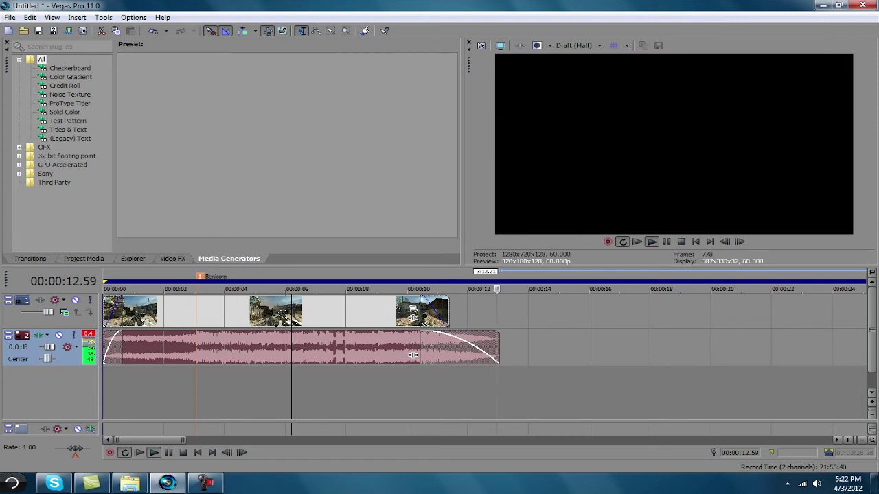
pyautogui.press('space')
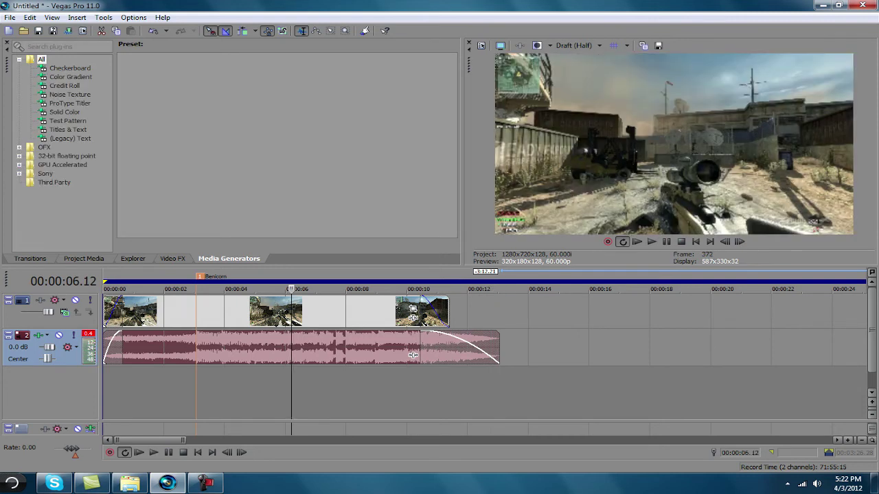
pyautogui.click(104, 311)
pyautogui.moveTo(104, 289); pyautogui.dragTo(238, 289)
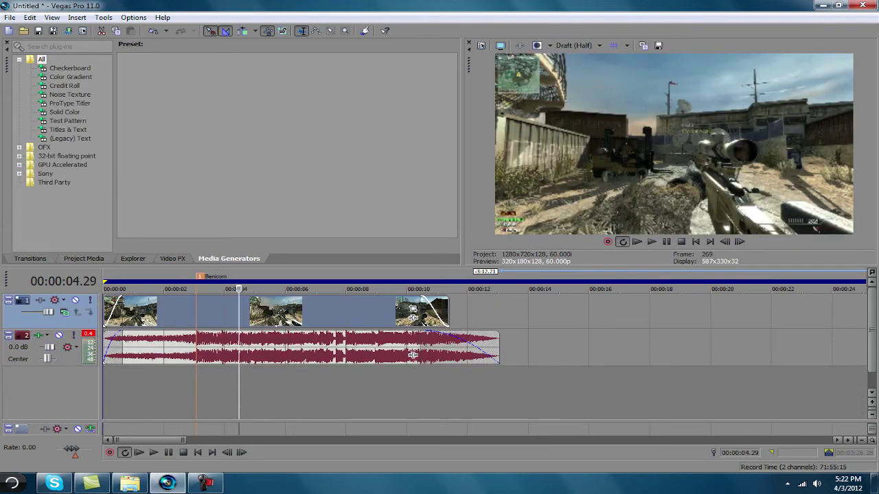
pyautogui.press('space')
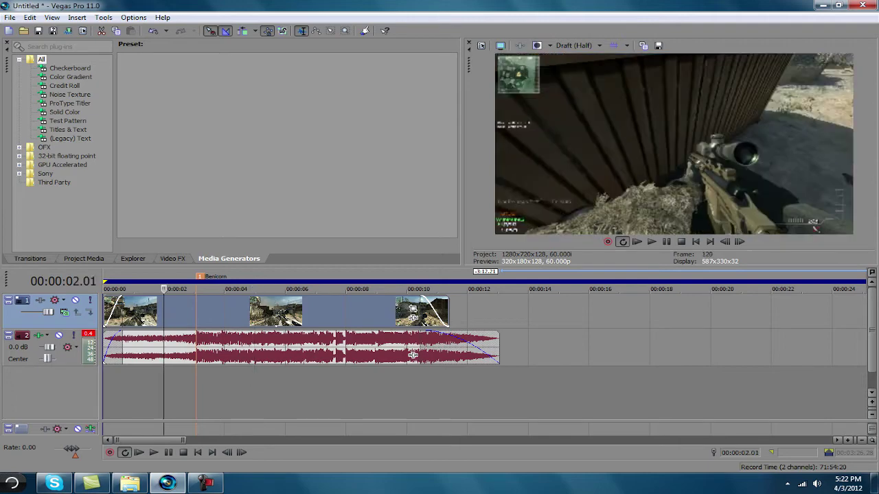
pyautogui.press('space')
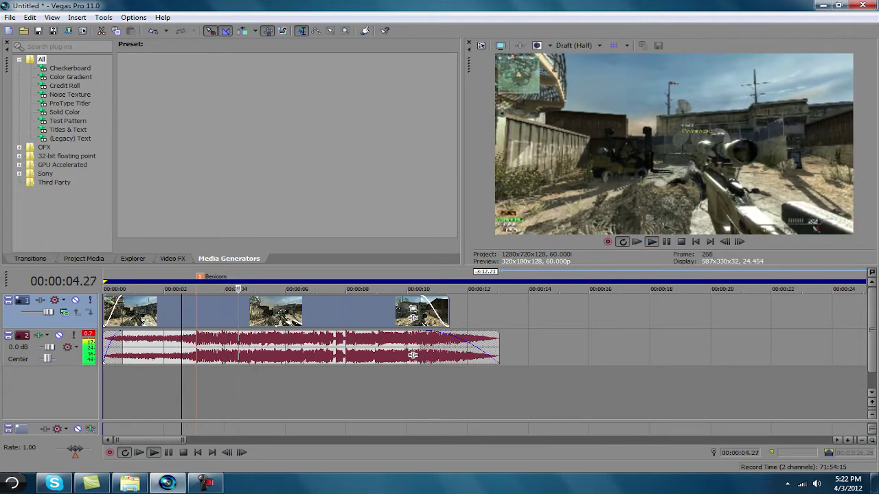
pyautogui.press('space')
pyautogui.click(153, 391)
pyautogui.click(223, 391)
pyautogui.click(152, 392)
pyautogui.click(252, 392)
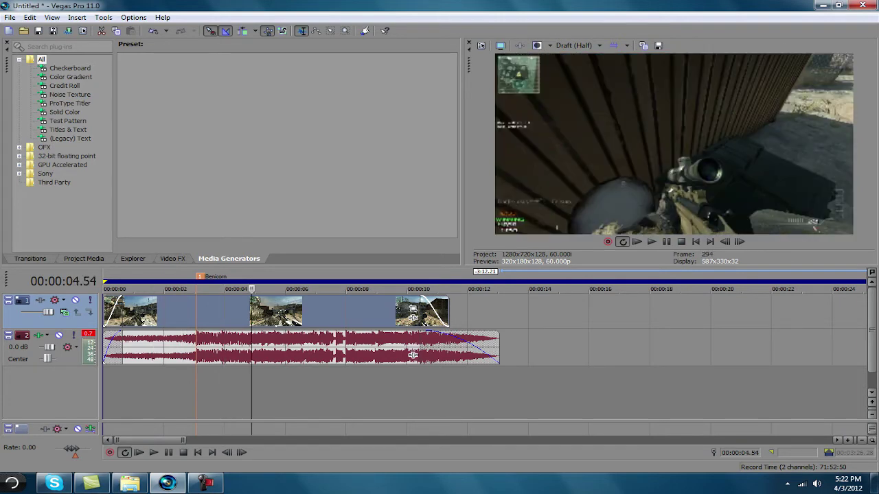
pyautogui.click(135, 391)
pyautogui.click(252, 391)
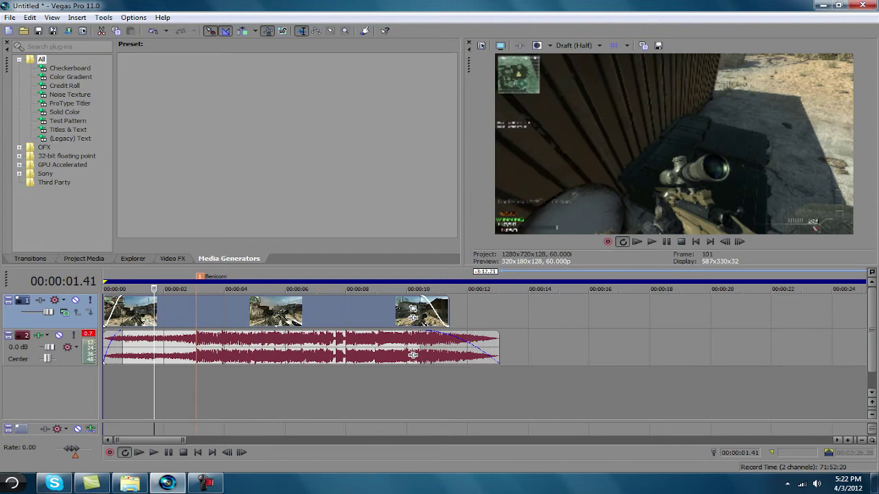
# Bring up the list of video effects
pyautogui.hotkey('alt', '8')
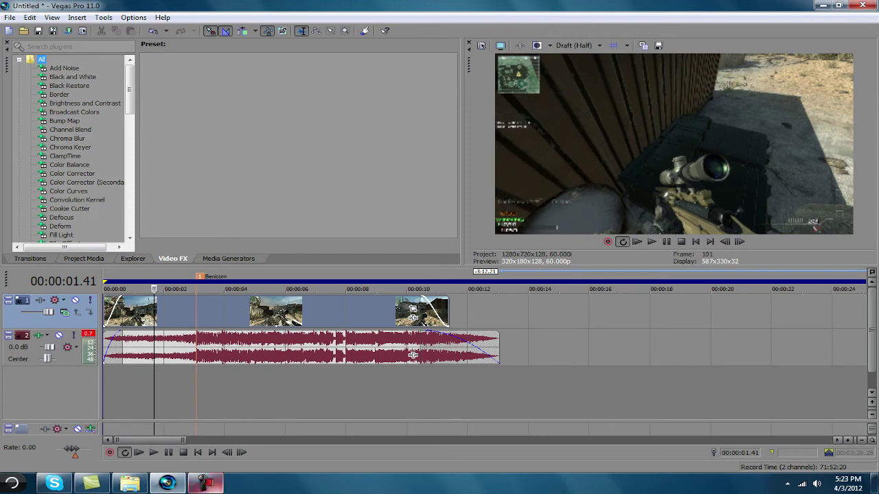
pyautogui.moveTo(205, 483)
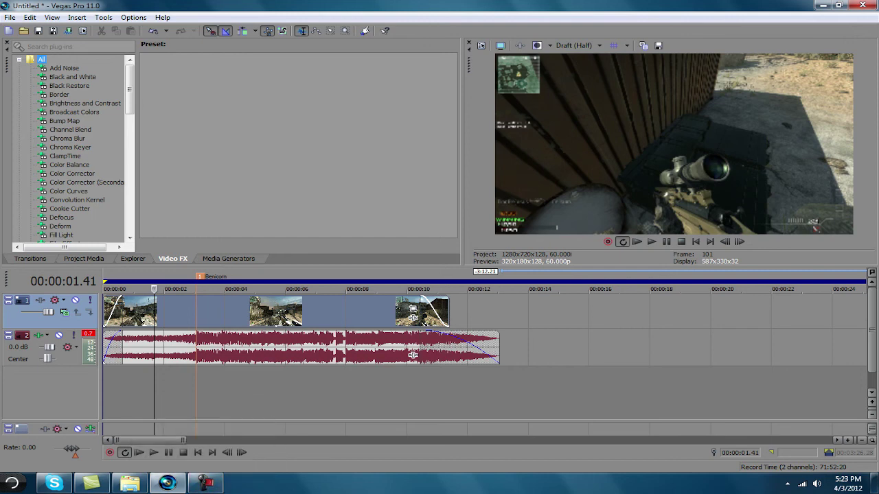